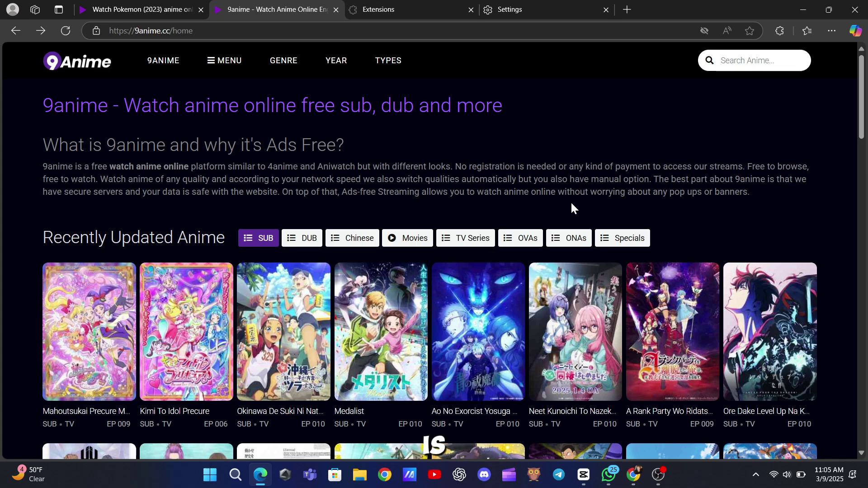
scroll(570, 204, "down", 1)
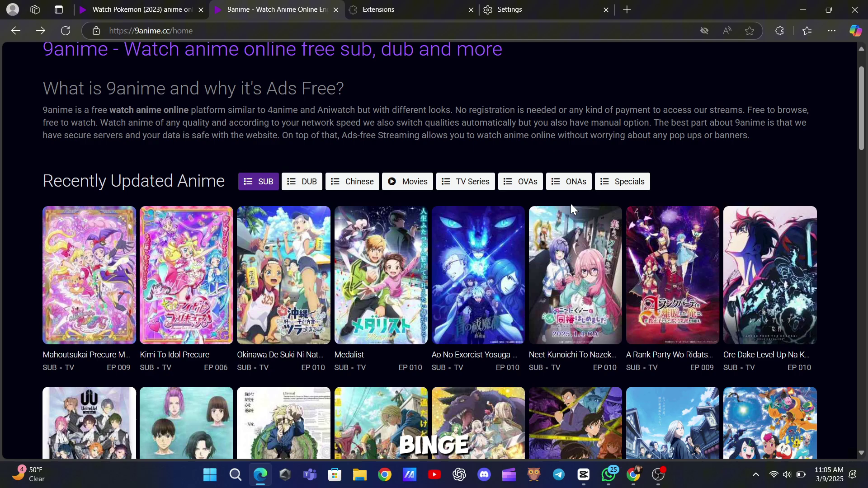
scroll(571, 203, "down", 1)
scroll(571, 203, "down", 2)
scroll(571, 204, "down", 2)
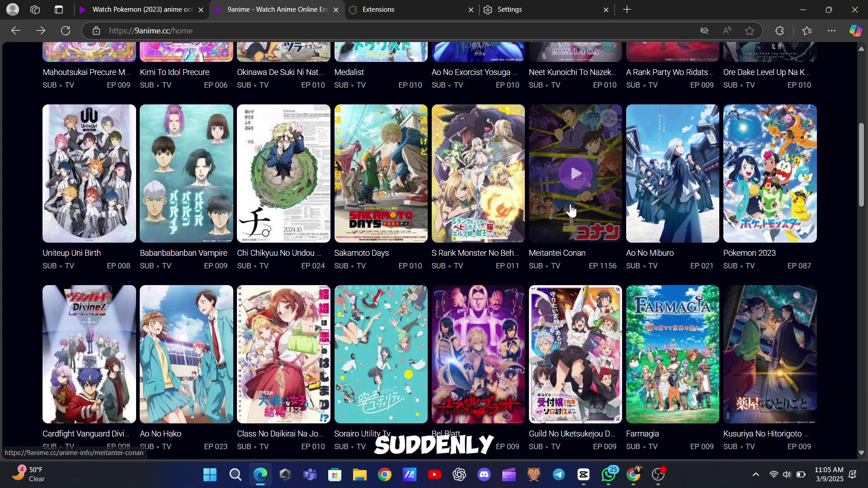
scroll(570, 204, "down", 1)
scroll(570, 207, "down", 1)
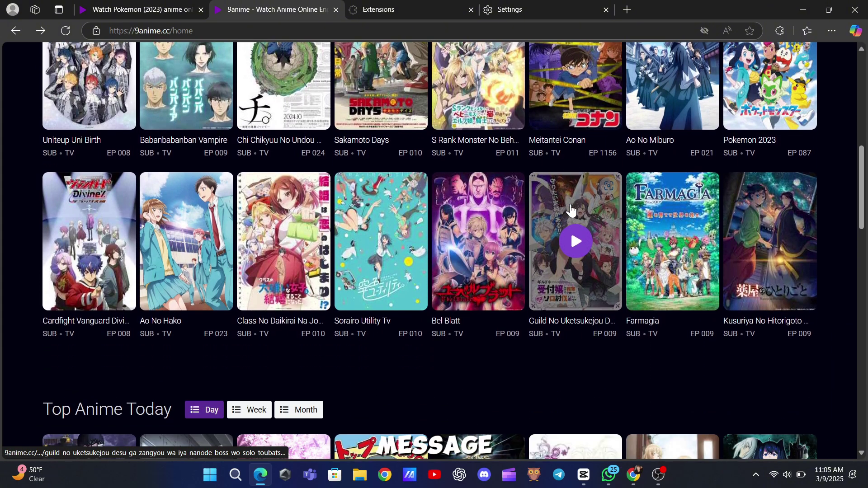
scroll(570, 210, "down", 3)
scroll(570, 210, "down", 1)
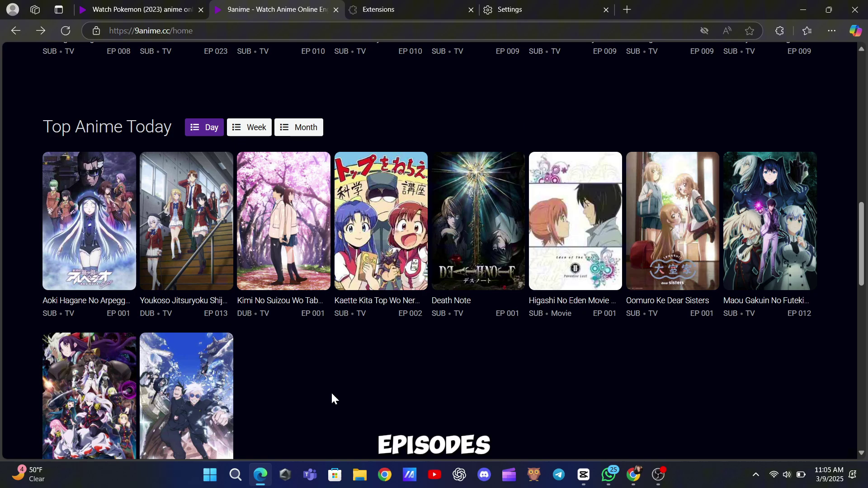
scroll(331, 394, "down", 3)
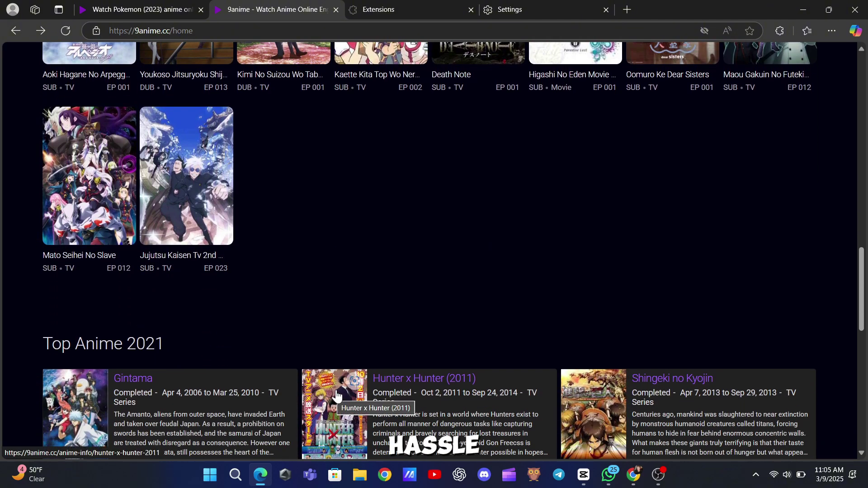
scroll(409, 319, "up", 4)
scroll(410, 325, "up", 4)
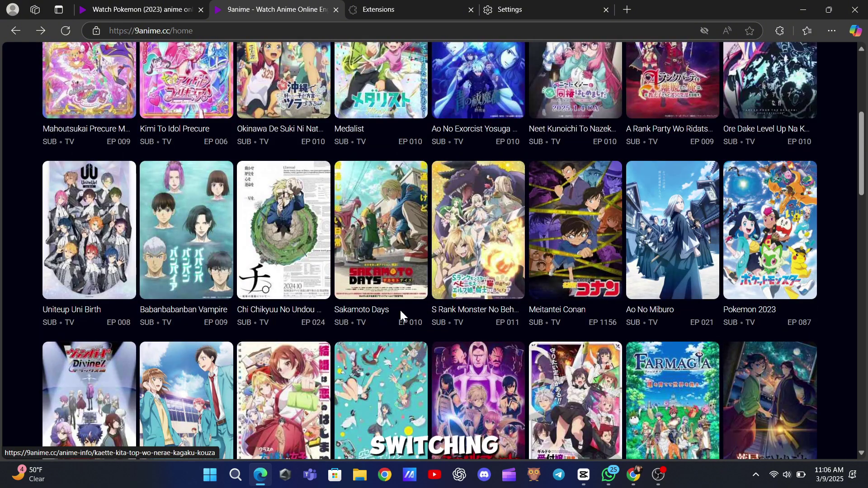
Play the Pokemon 2023 episode on the No Ads F1 server, then run a speed test
left_click(136, 10)
scroll(309, 198, "down", 4)
scroll(309, 198, "down", 3)
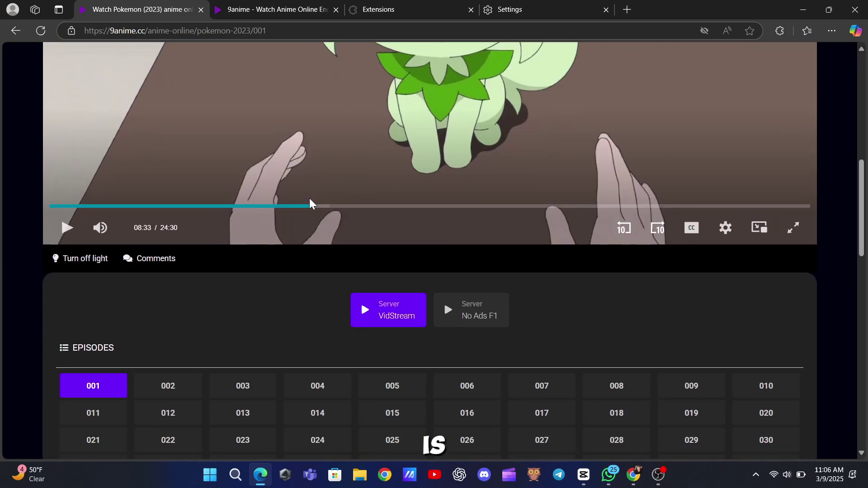
scroll(310, 199, "down", 1)
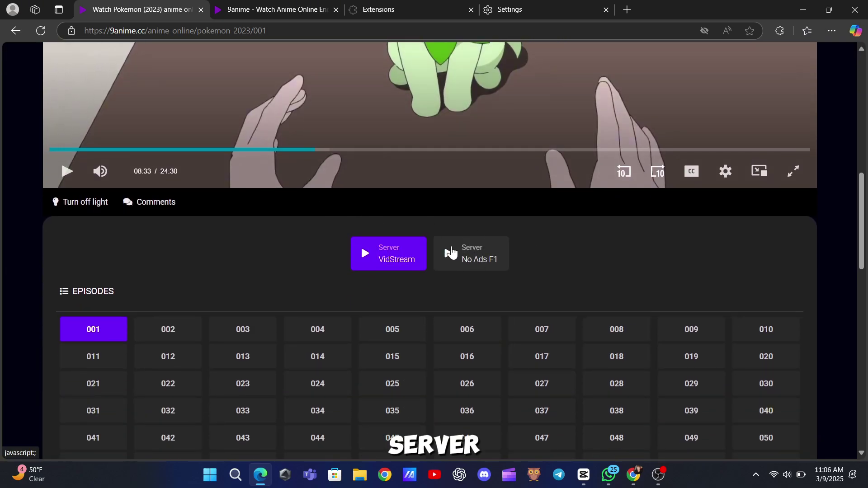
left_click(450, 253)
scroll(450, 253, "down", 3)
scroll(452, 254, "down", 3)
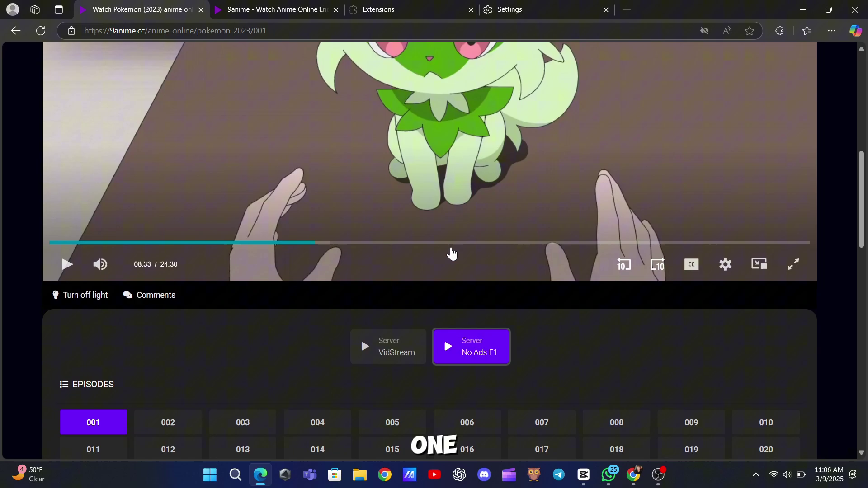
scroll(450, 253, "down", 1)
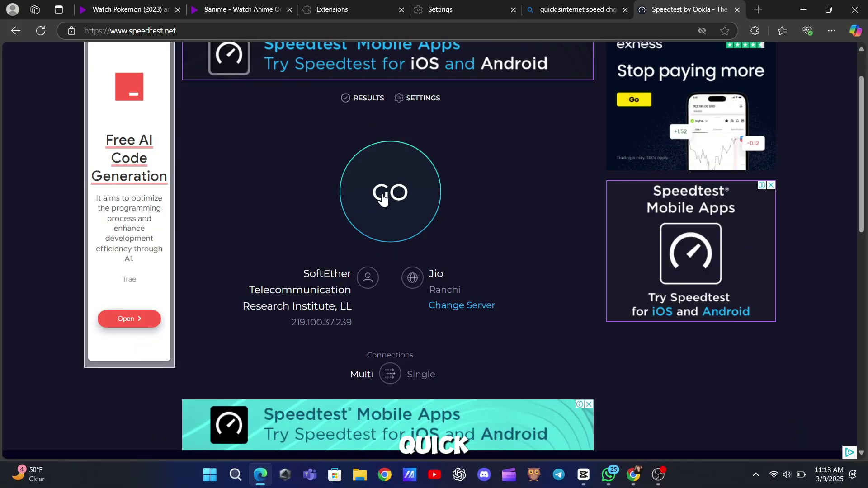
left_click(382, 198)
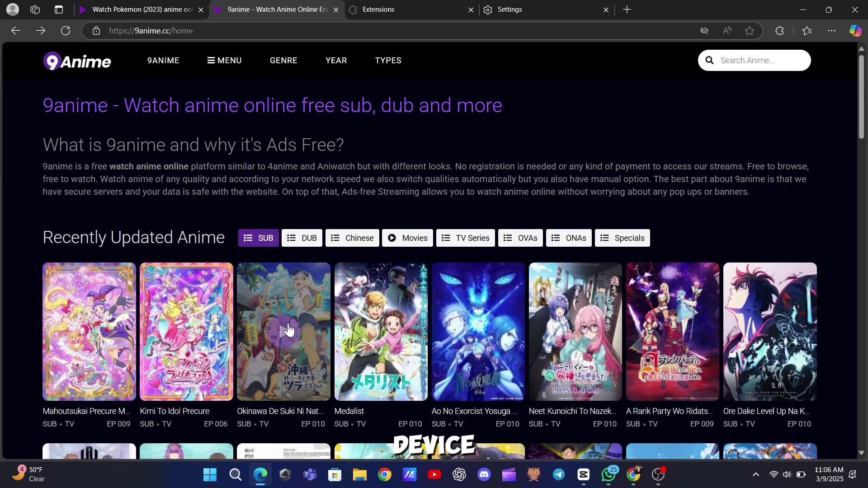
left_click(212, 475)
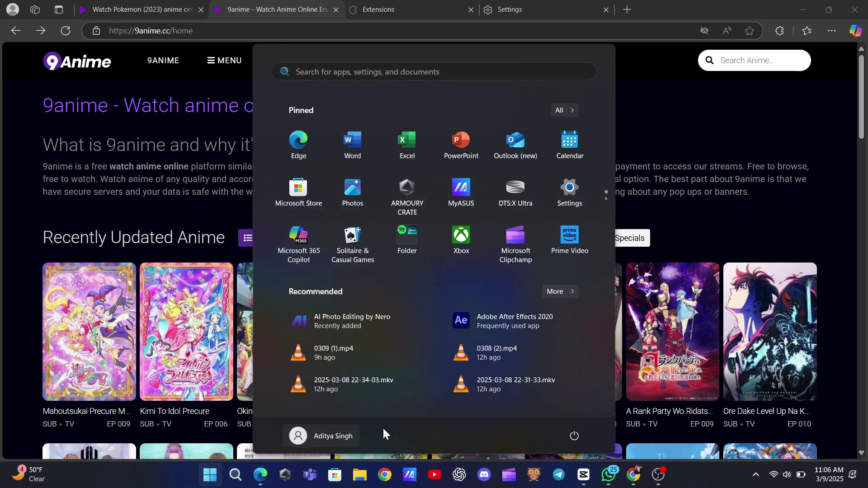
left_click(574, 435)
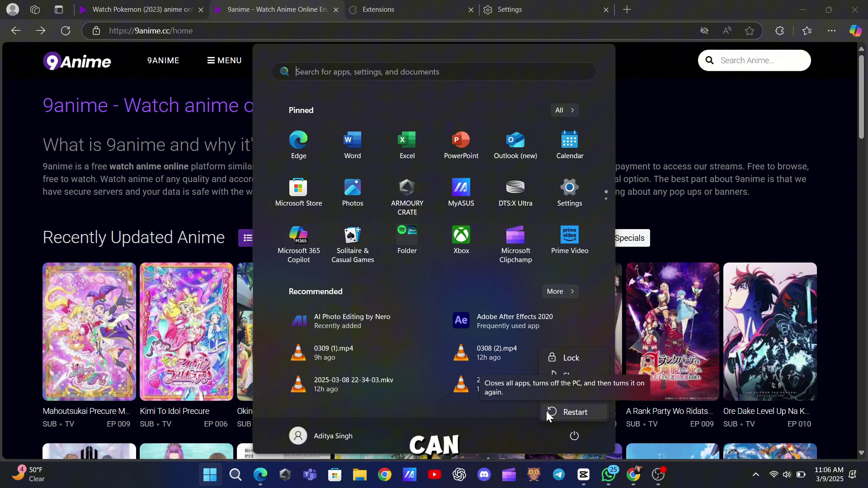
left_click(796, 483)
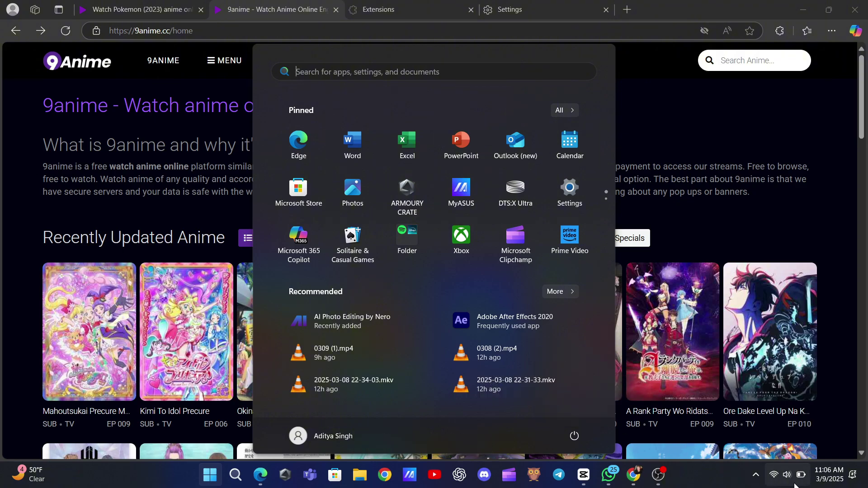
left_click(793, 476)
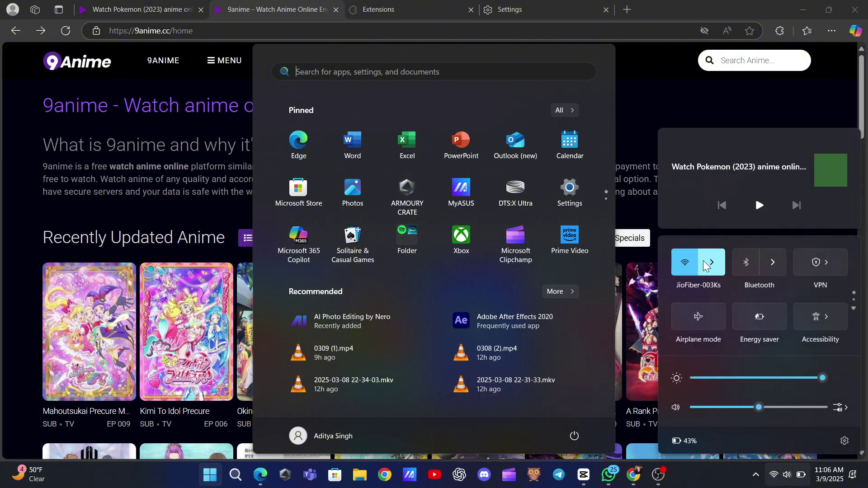
key("Escape")
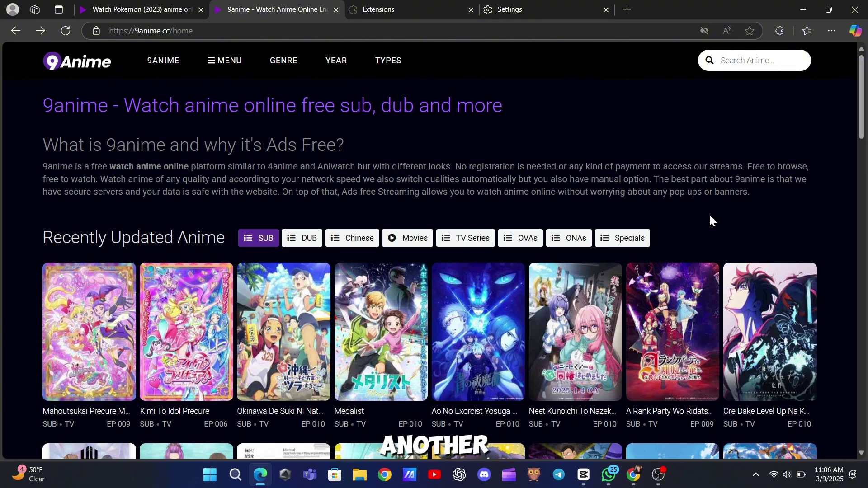
Confirm on the About page that Edge version 134.0.3124.51 is up to date
left_click(566, 11)
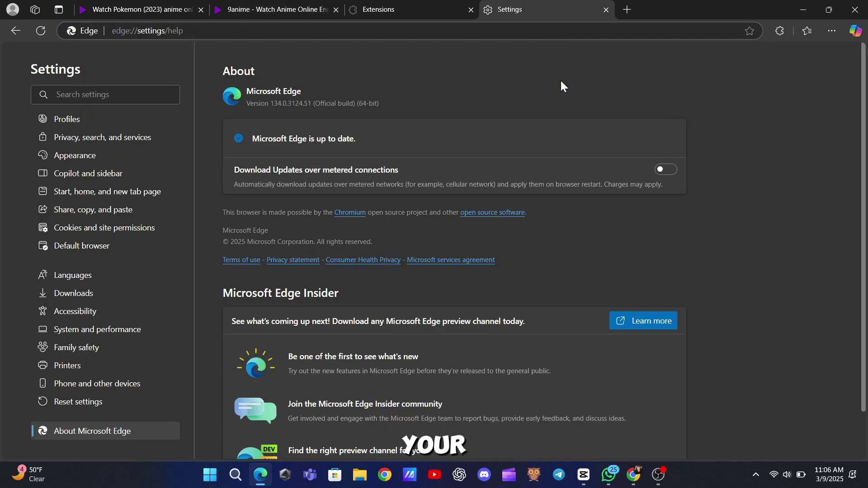
left_click_drag(359, 138, 253, 147)
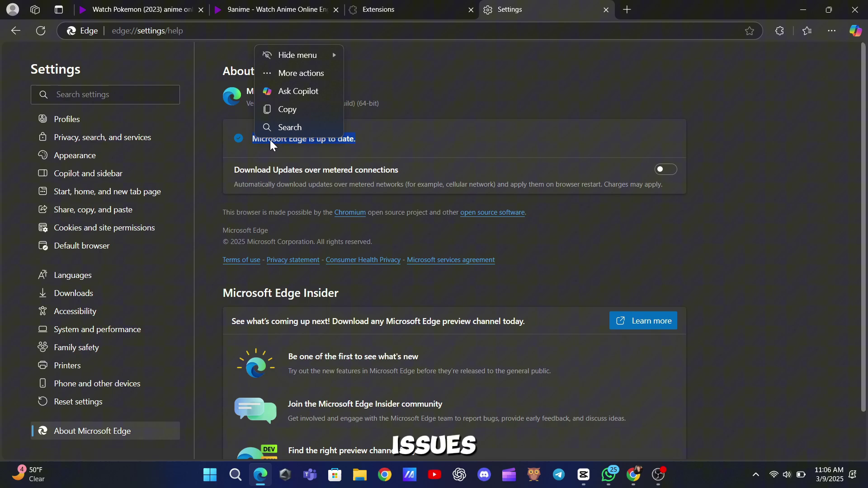
left_click(374, 141)
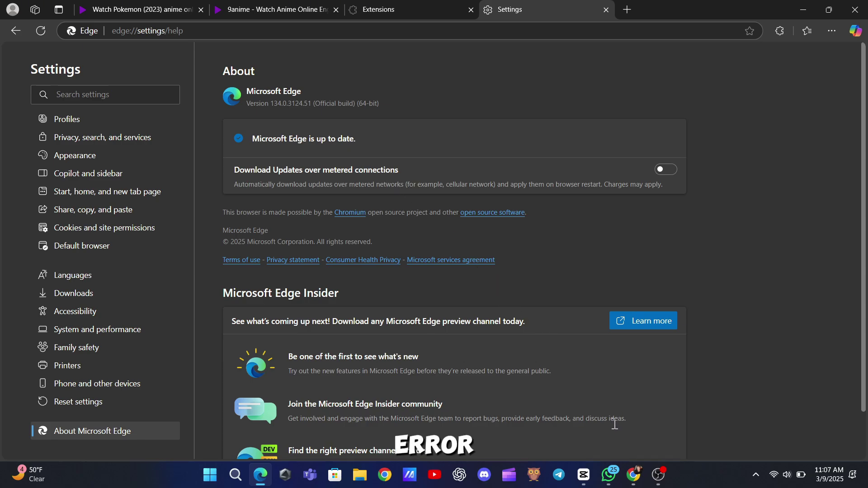
Switch to the 9anime home page in Google Chrome to browse its Latest Release titles
left_click(633, 475)
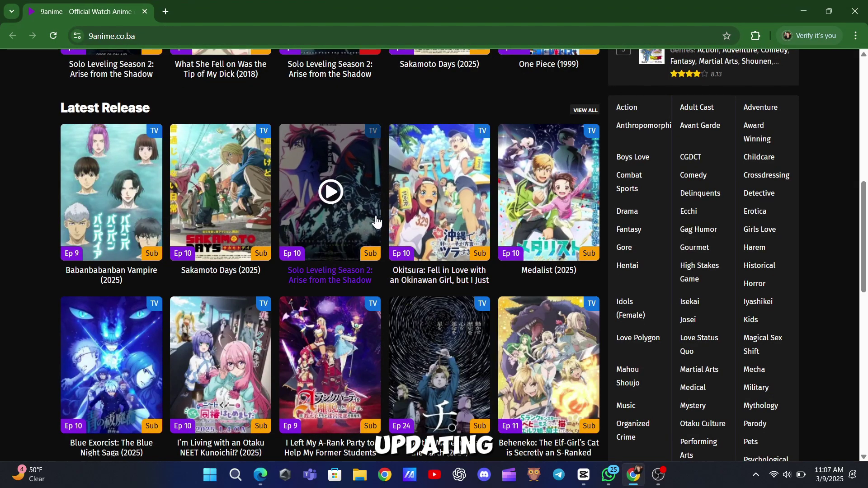
scroll(330, 218, "up", 2)
scroll(330, 221, "down", 7)
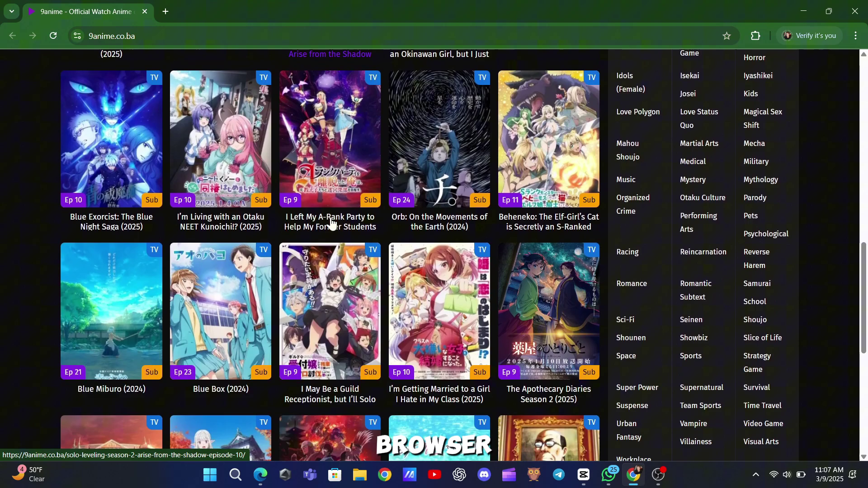
scroll(329, 226, "down", 3)
scroll(329, 225, "down", 1)
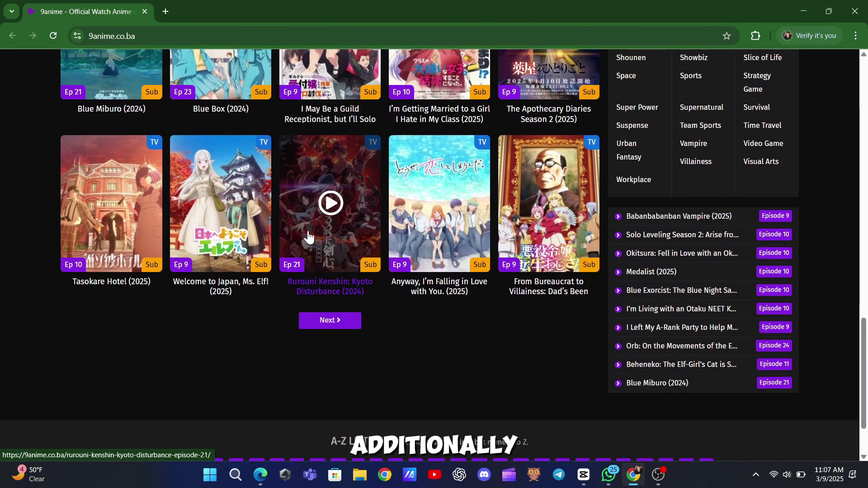
scroll(309, 236, "up", 5)
scroll(309, 236, "up", 5)
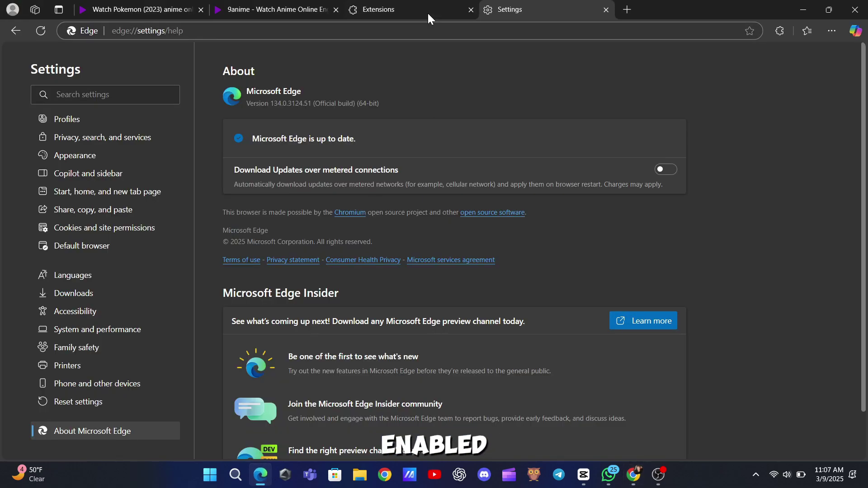
Switch off the Adblock extension on the Extensions page, then return to the 9anime tab
left_click(427, 12)
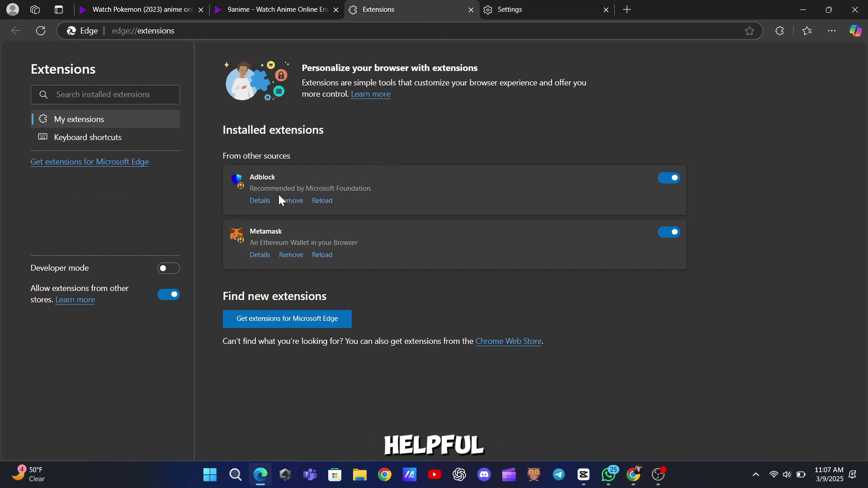
left_click(669, 180)
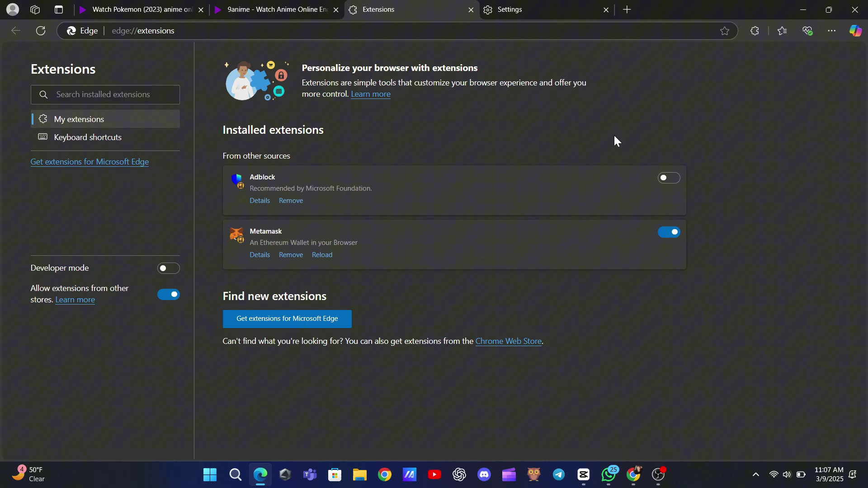
left_click(248, 12)
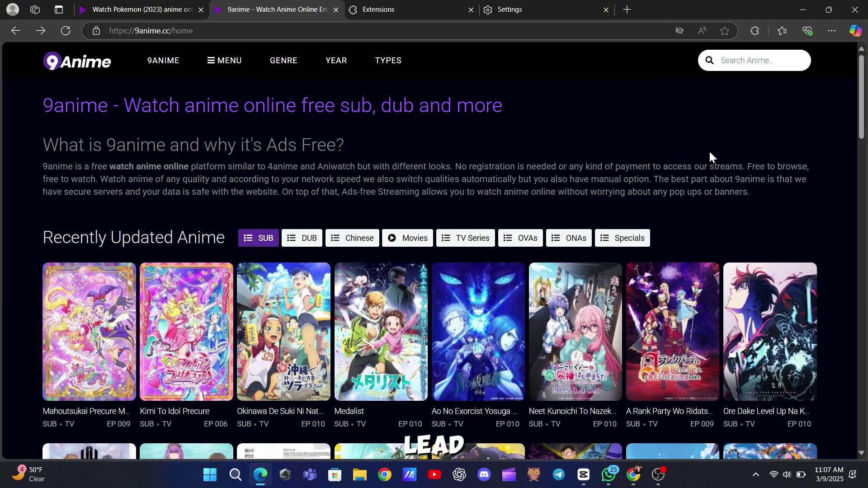
scroll(710, 156, "down", 3)
scroll(710, 156, "down", 4)
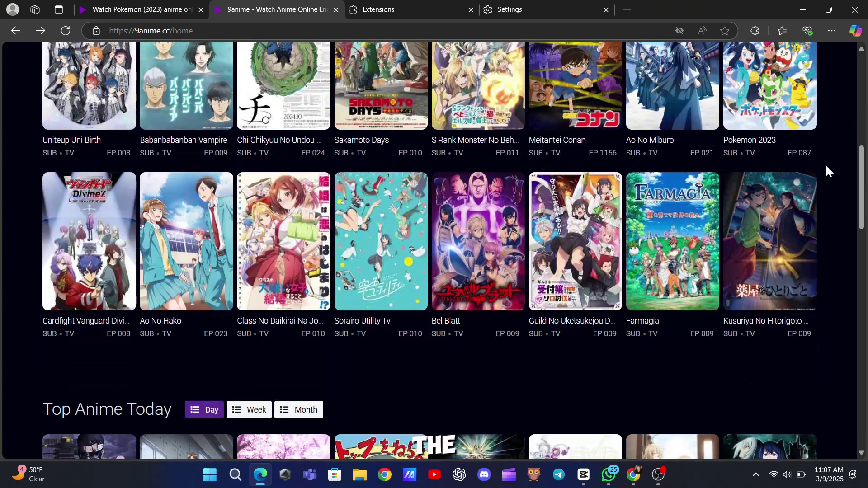
scroll(860, 183, "up", 3)
scroll(864, 135, "up", 3)
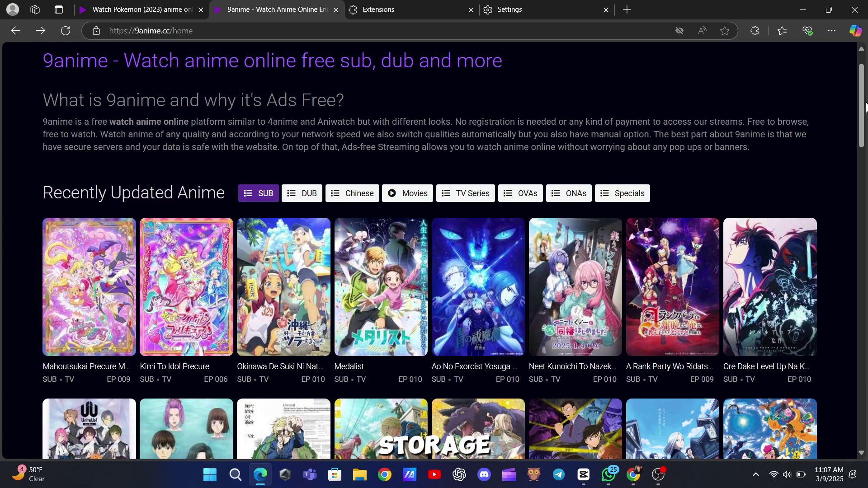
scroll(777, 175, "down", 1)
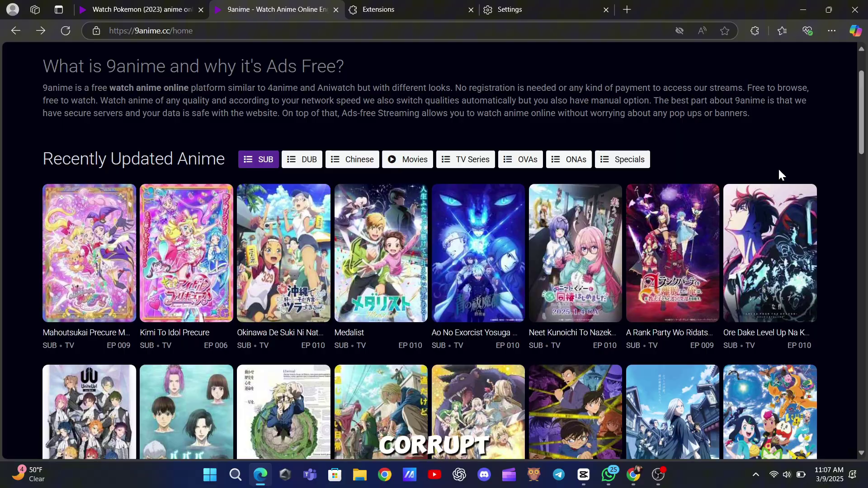
scroll(777, 175, "down", 5)
scroll(777, 175, "down", 5)
scroll(777, 175, "down", 3)
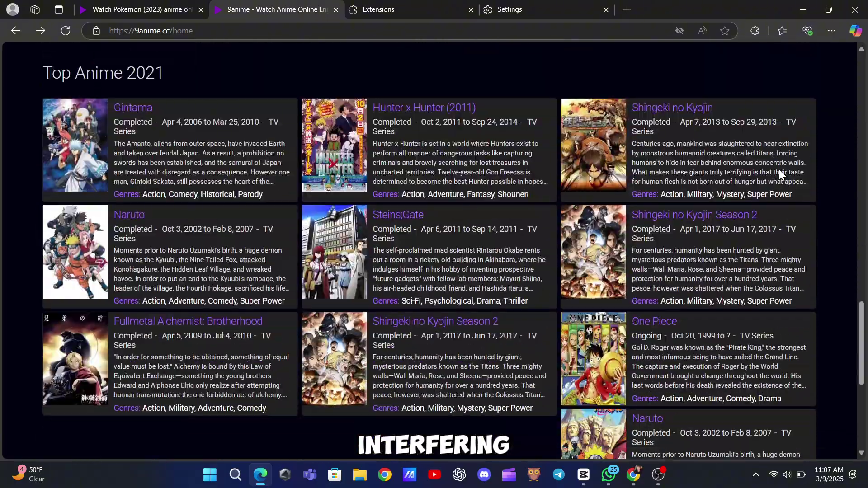
scroll(779, 170, "down", 4)
scroll(779, 170, "down", 2)
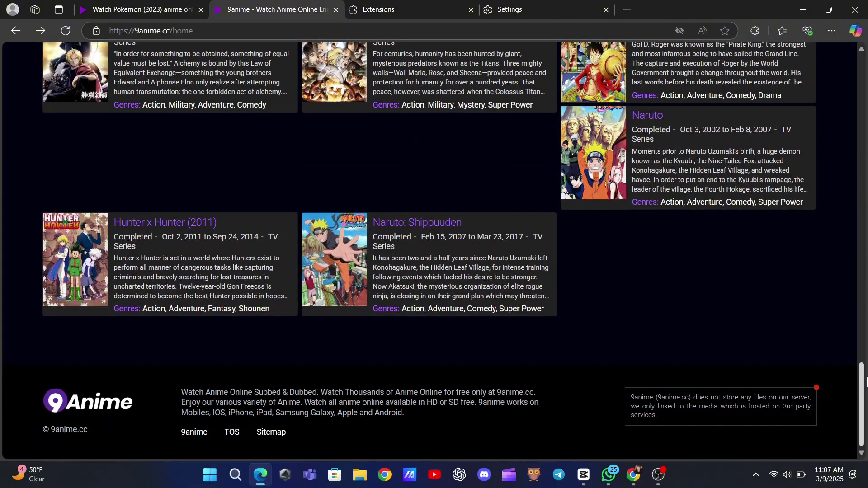
scroll(861, 271, "up", 10)
scroll(861, 271, "up", 5)
scroll(434, 271, "up", 1)
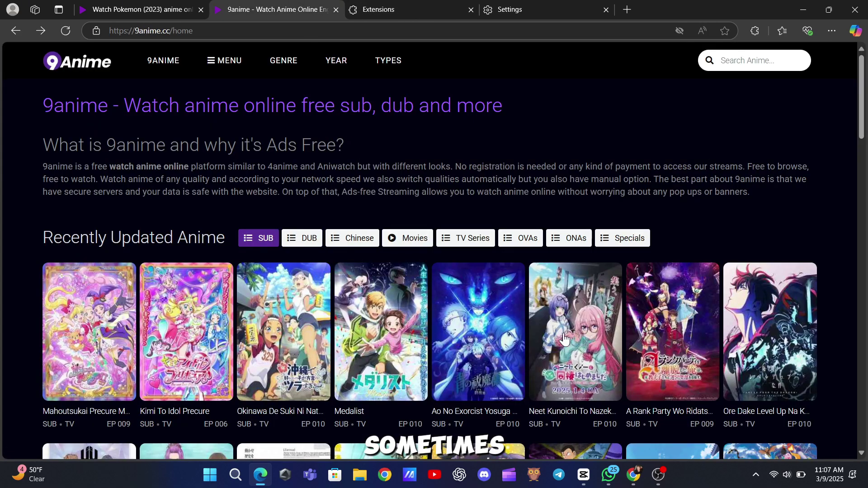
Connect to vpn 1 from the taskbar Quick Settings and close the panel
left_click(773, 475)
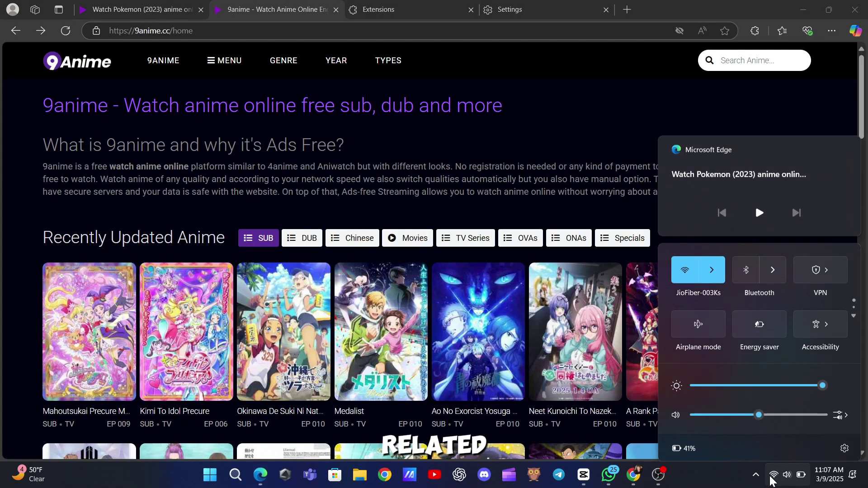
left_click(817, 269)
left_click(731, 358)
left_click(784, 367)
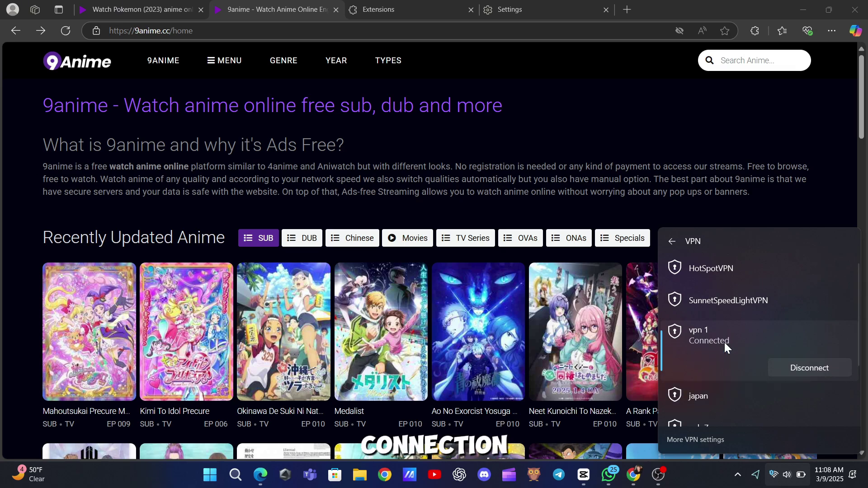
left_click(671, 241)
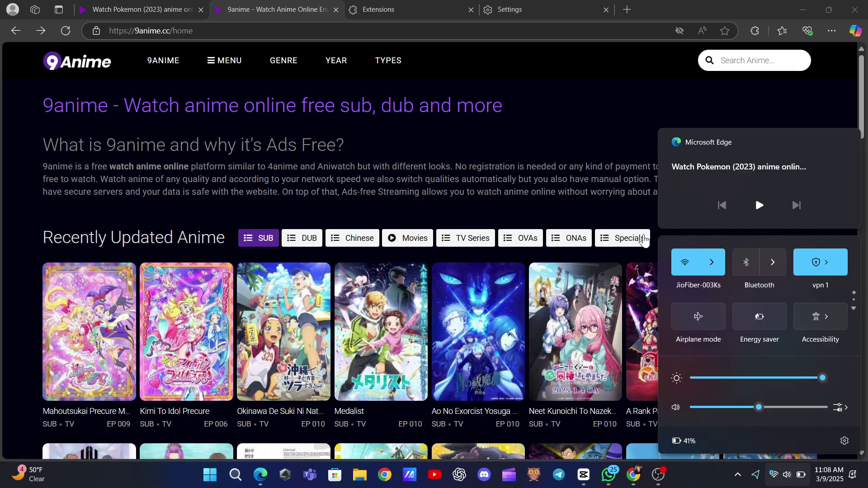
left_click(574, 151)
right_click(575, 152)
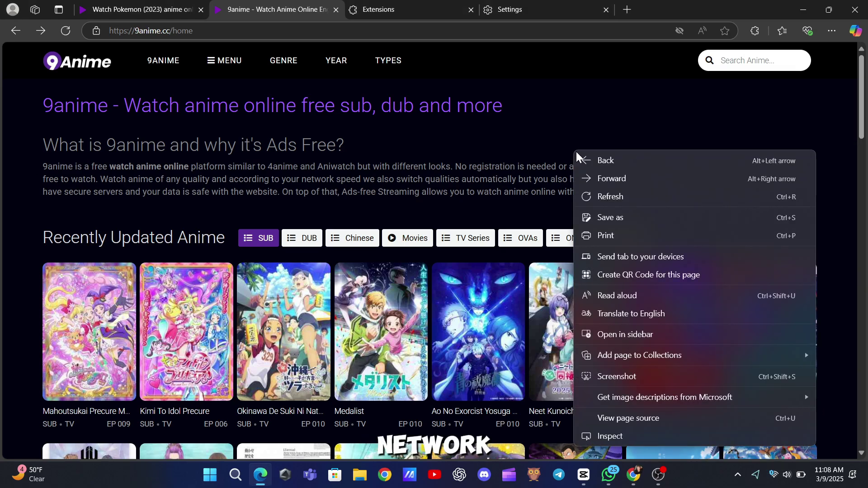
Refresh the 9anime home page from the right-click menu
left_click(591, 194)
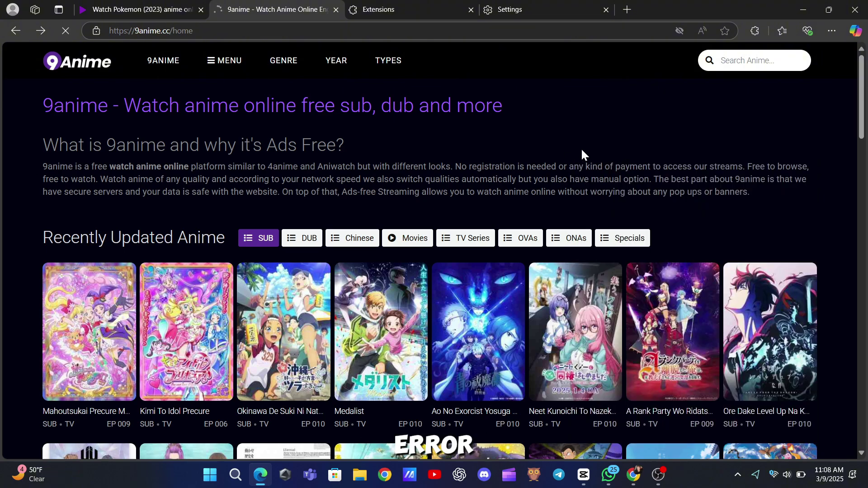